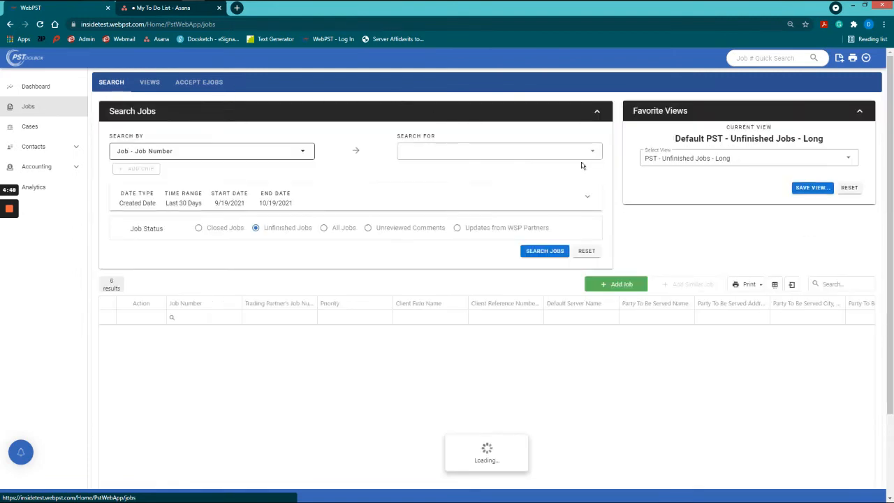
View the "PST - Jobs with Unreviewed Comments" favorite view, and load the jobs for "PST - Recently Closed"
{"action": "left_click", "coordinate": [743, 161]}
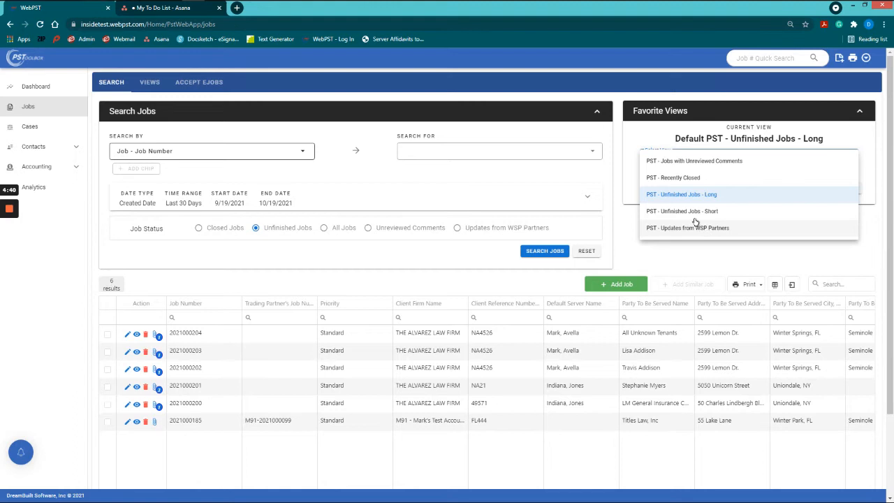
{"action": "left_click", "coordinate": [684, 162]}
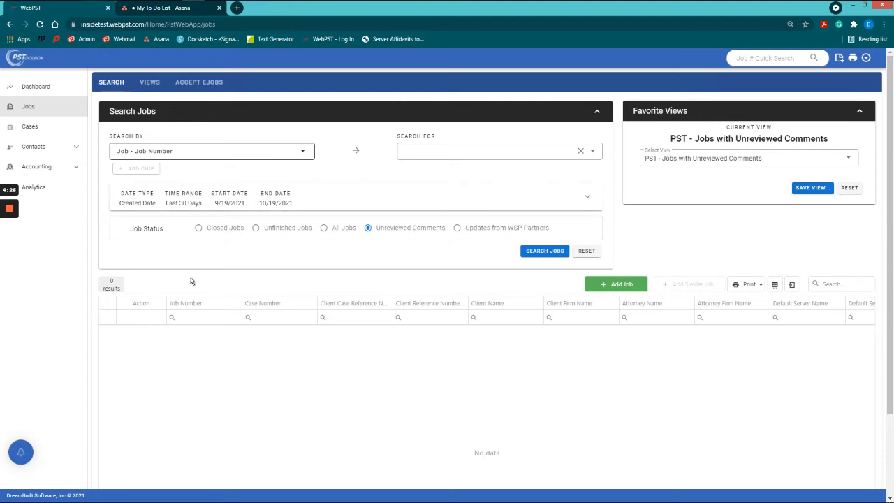
{"action": "left_click", "coordinate": [668, 161]}
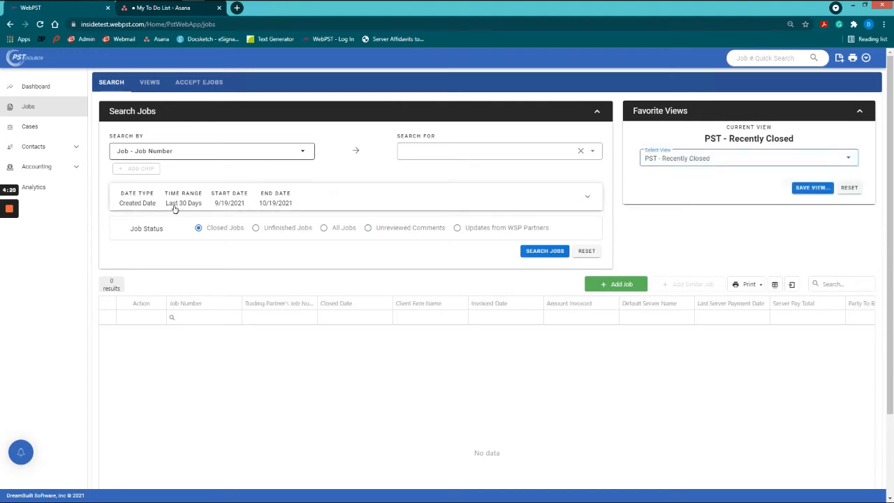
{"action": "left_click", "coordinate": [536, 253]}
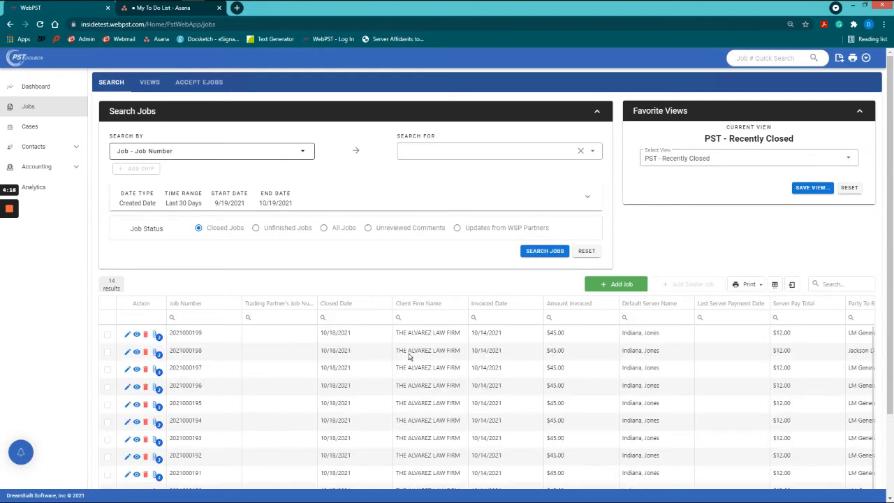
Load the jobs for the "PST - Unfinished Jobs - Long" favorite view and look through its columns
{"action": "left_click", "coordinate": [705, 161]}
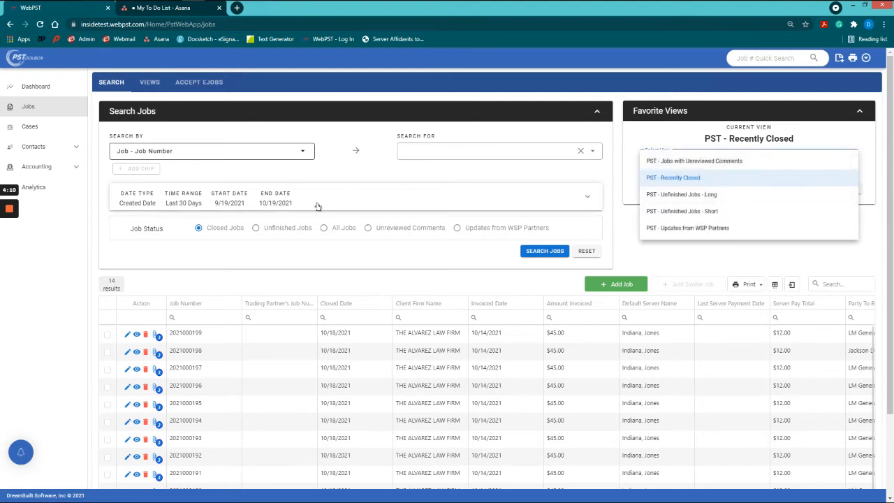
{"action": "left_click", "coordinate": [675, 195]}
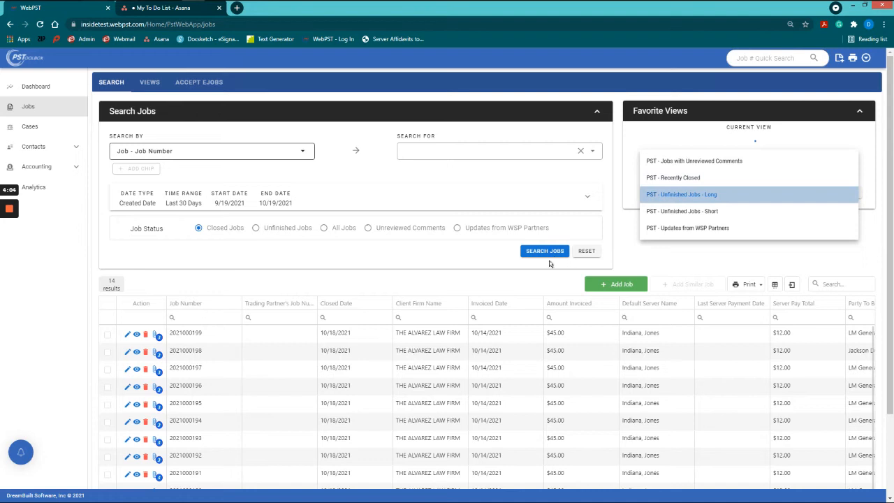
{"action": "left_click", "coordinate": [546, 254]}
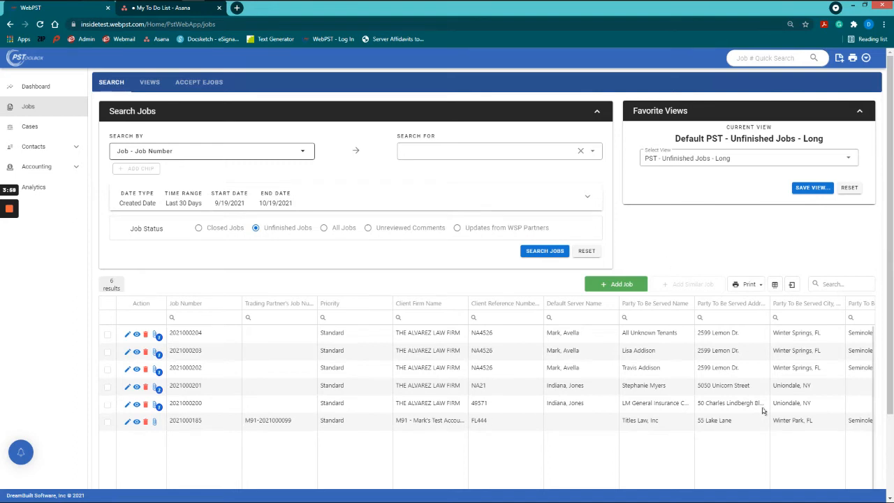
{"action": "scroll", "coordinate": [883, 329], "scroll_direction": "down", "scroll_amount": 2}
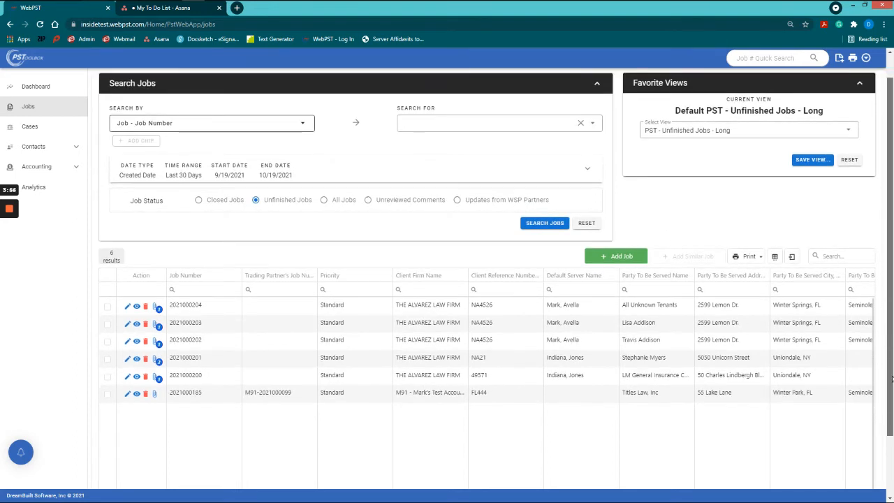
{"action": "mouse_move", "coordinate": [283, 476]}
{"action": "left_mouse_down"}
{"action": "mouse_move", "coordinate": [716, 474]}
{"action": "mouse_move", "coordinate": [814, 464]}
{"action": "mouse_move", "coordinate": [526, 490]}
{"action": "mouse_move", "coordinate": [276, 491]}
{"action": "left_mouse_up"}
{"action": "scroll", "coordinate": [751, 132], "scroll_direction": "up", "scroll_amount": 3}
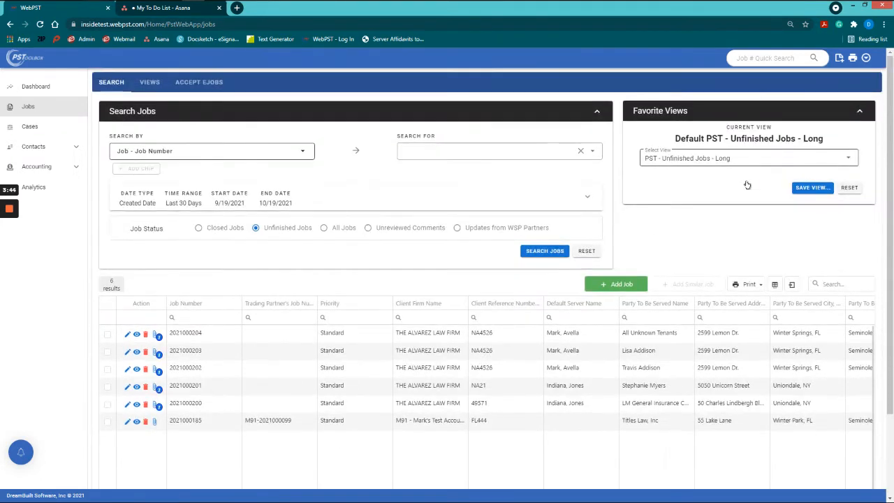
Load the jobs for the "PST - Unfinished Jobs - Short" favorite view and review the shorter column set
{"action": "left_click", "coordinate": [741, 161]}
{"action": "left_click", "coordinate": [724, 212]}
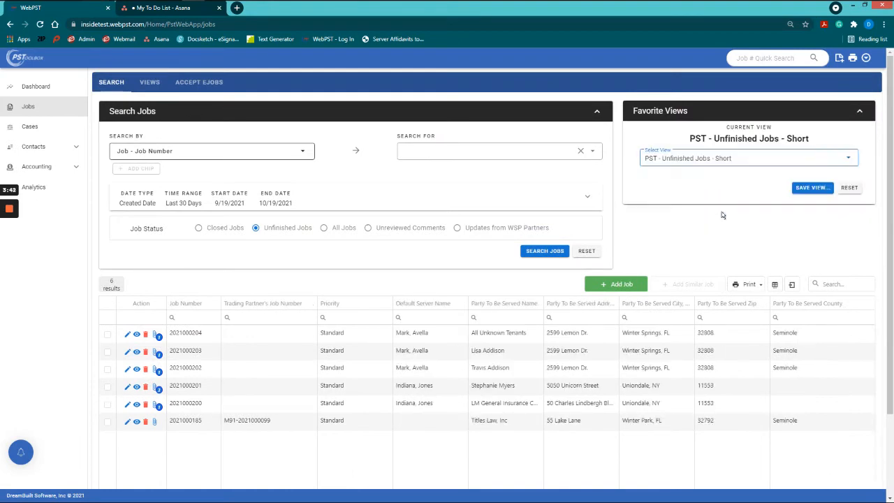
{"action": "left_click", "coordinate": [534, 255]}
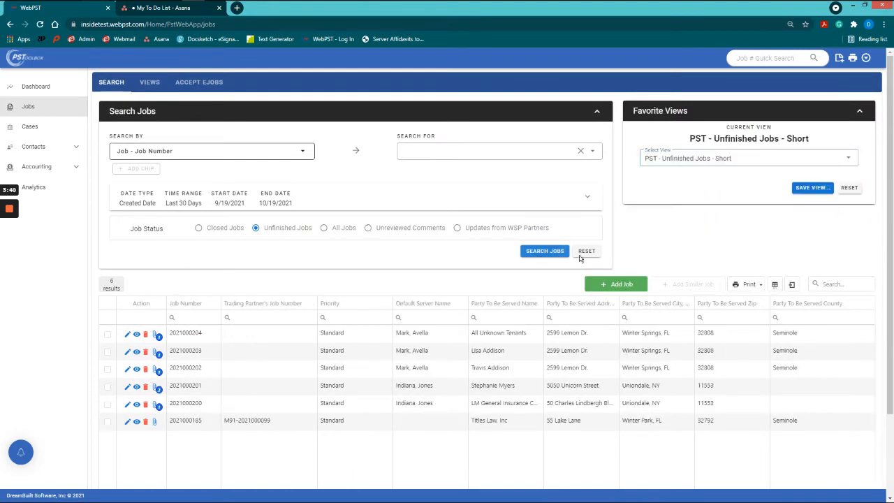
{"action": "scroll", "coordinate": [516, 237], "scroll_direction": "down", "scroll_amount": 2}
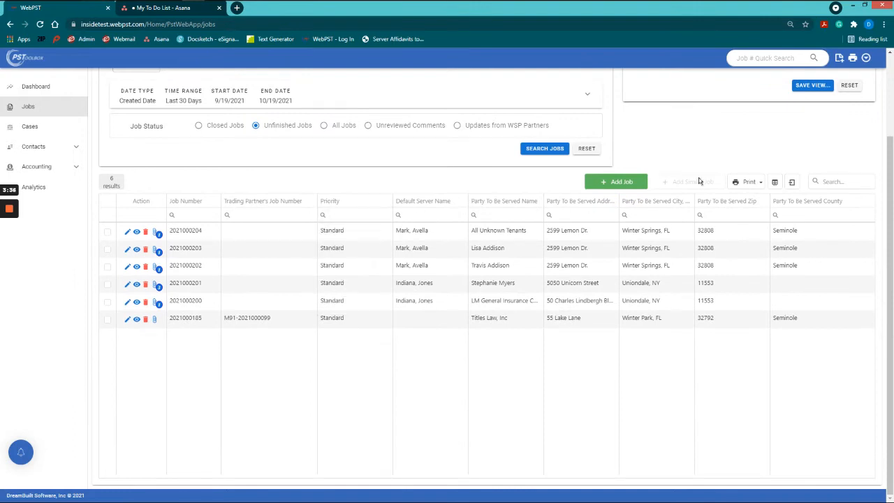
{"action": "scroll", "coordinate": [699, 181], "scroll_direction": "up", "scroll_amount": 2}
Switch the current favorite view to "PST - Updates from WSP Partners"
{"action": "left_click", "coordinate": [702, 152]}
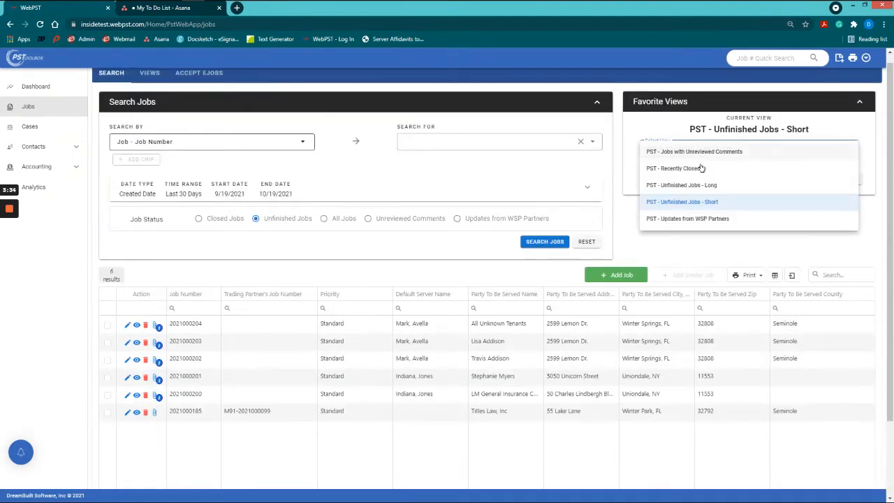
{"action": "left_click", "coordinate": [669, 220]}
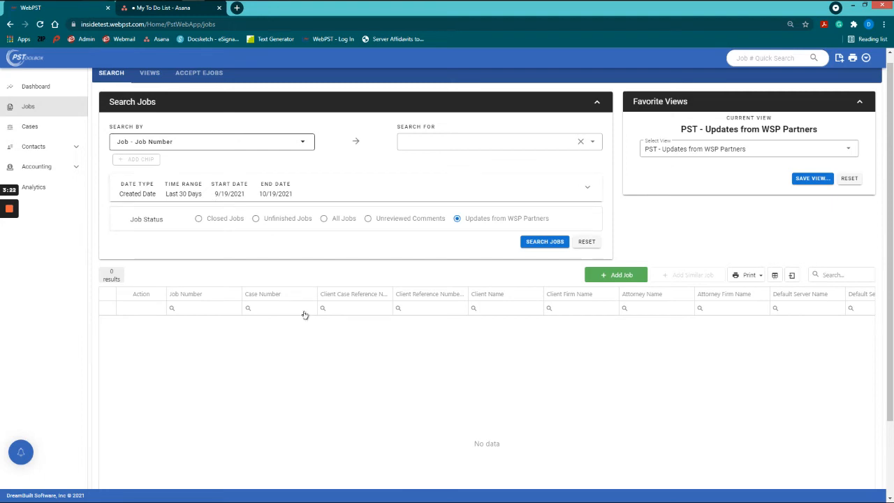
{"action": "left_click", "coordinate": [704, 150]}
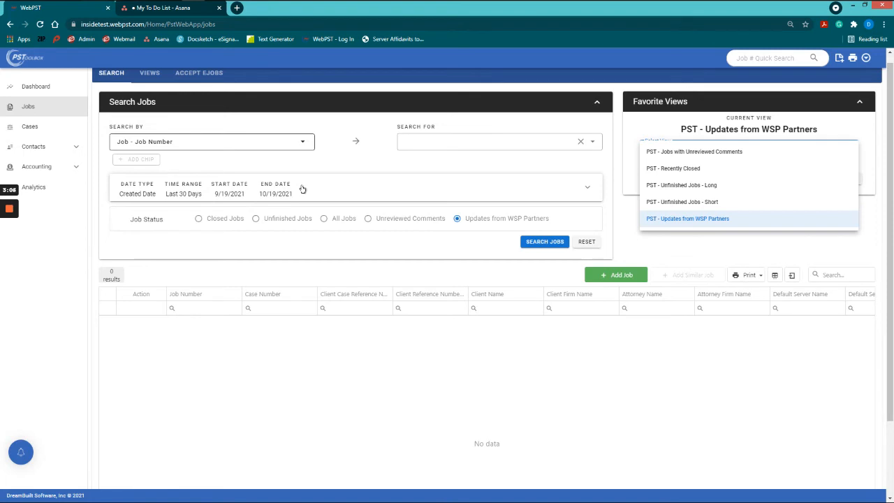
{"action": "left_click", "coordinate": [649, 242]}
Set the job search criterion to the client's firm name THE ALVAREZ LAW FIRM
{"action": "left_click", "coordinate": [298, 142]}
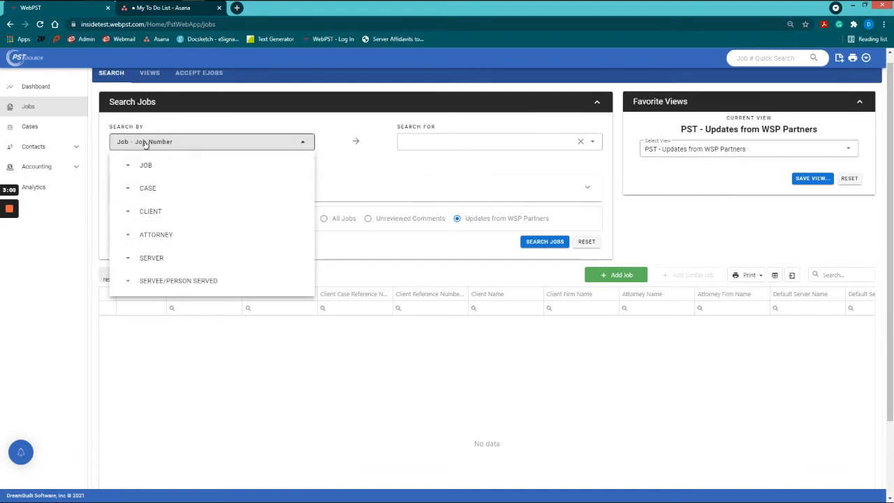
{"action": "left_click", "coordinate": [160, 218]}
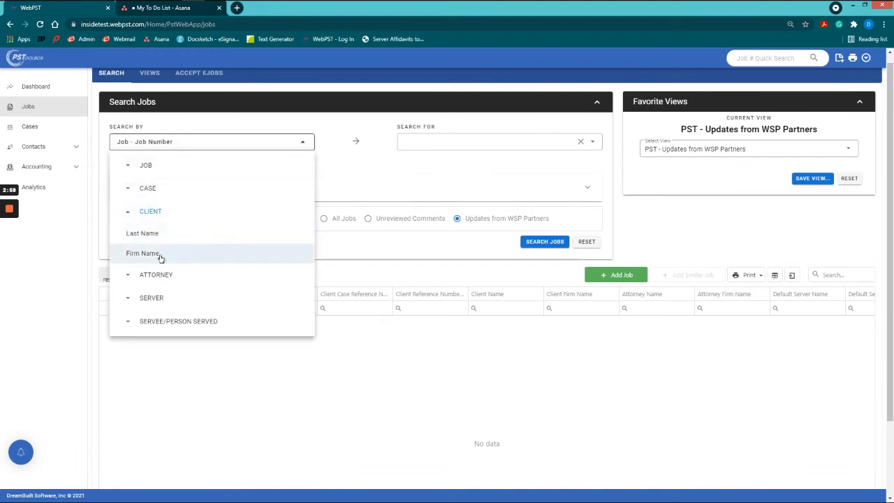
{"action": "left_click", "coordinate": [160, 256]}
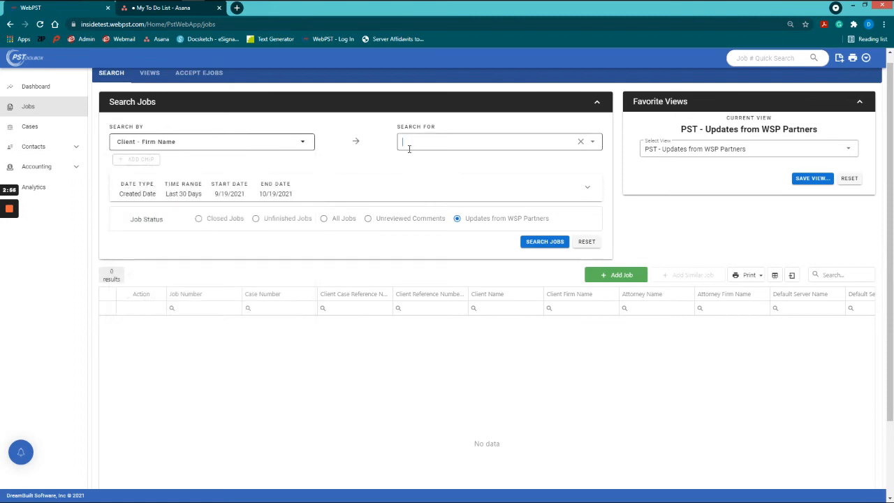
{"action": "type", "text": "the al"}
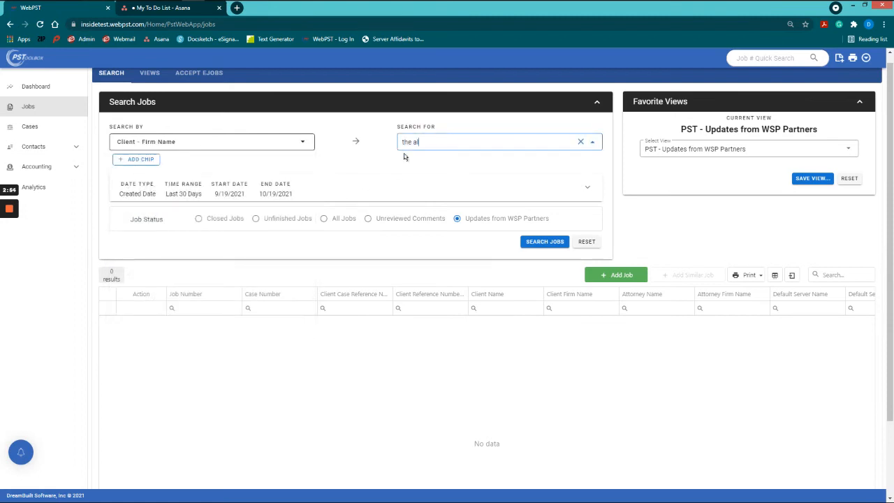
{"action": "left_click", "coordinate": [434, 165]}
Run the job search with the created-date range set to All Time and the job status set to Unfinished Jobs
{"action": "left_click", "coordinate": [387, 193]}
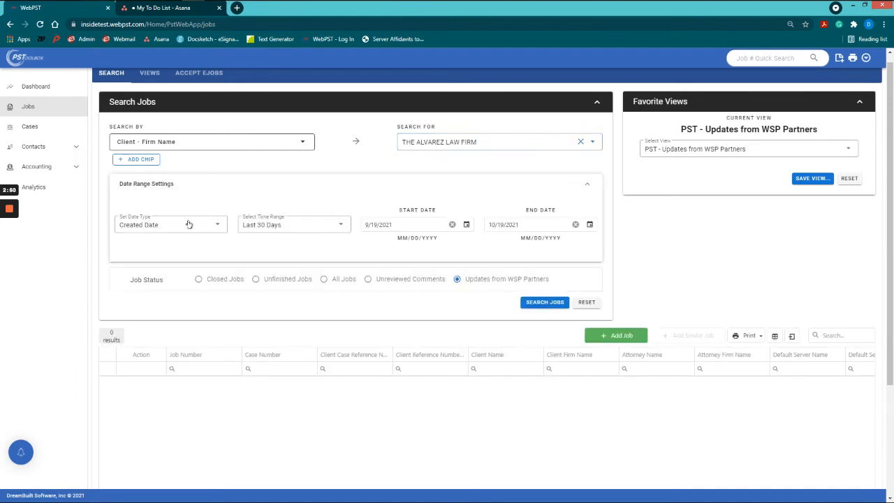
{"action": "left_click", "coordinate": [291, 225]}
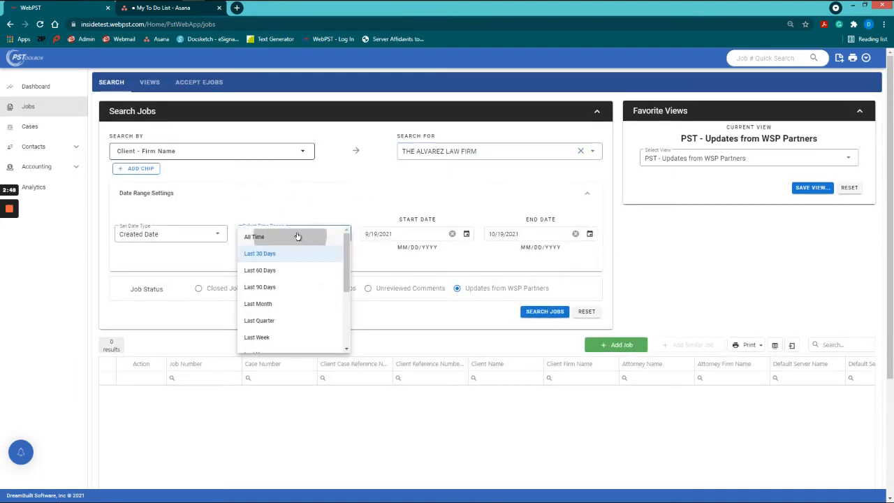
{"action": "left_click", "coordinate": [297, 237]}
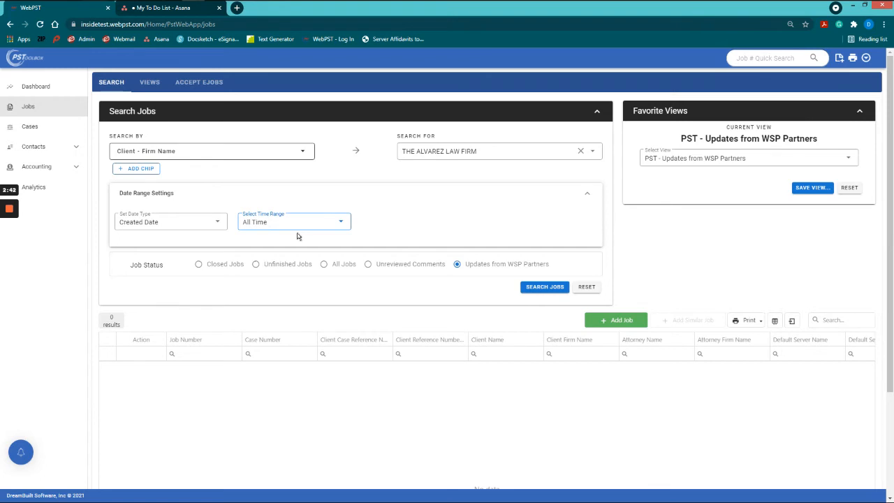
{"action": "left_click", "coordinate": [257, 265]}
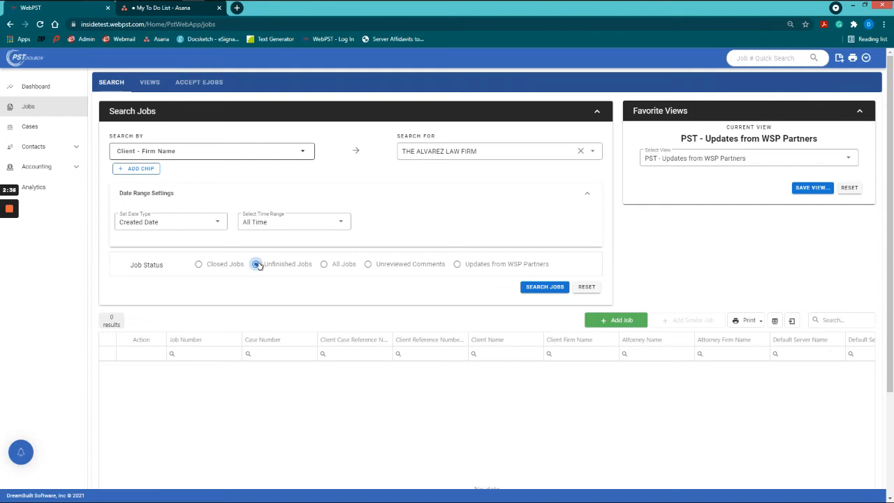
{"action": "left_click", "coordinate": [541, 287]}
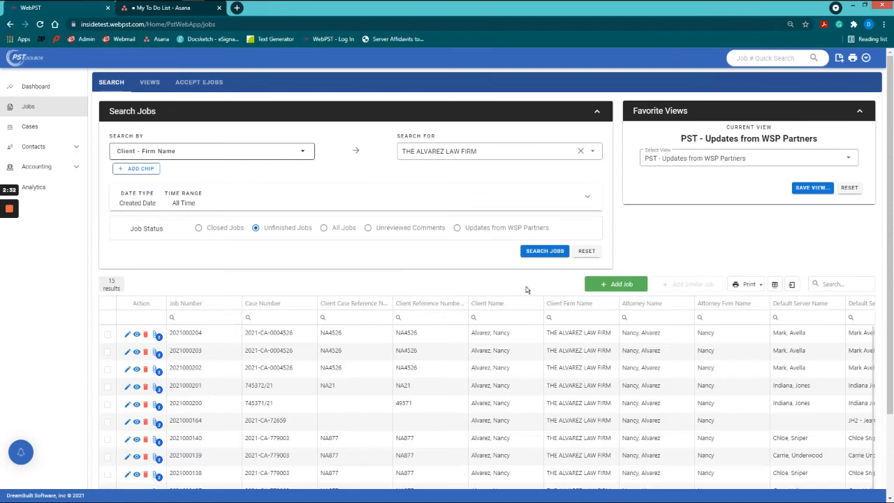
Open the column chooser for the job results grid and remove all columns from the displayed list
{"action": "scroll", "coordinate": [252, 330], "scroll_direction": "down", "scroll_amount": 2}
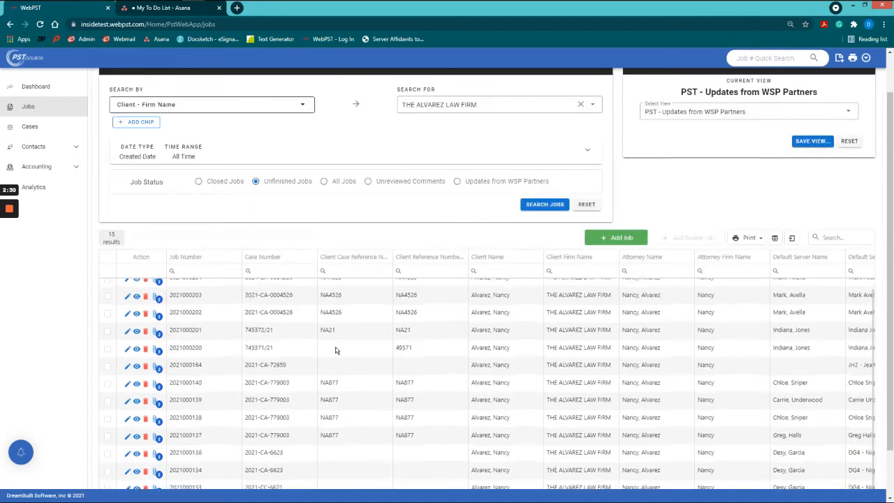
{"action": "scroll", "coordinate": [560, 367], "scroll_direction": "up", "scroll_amount": 1}
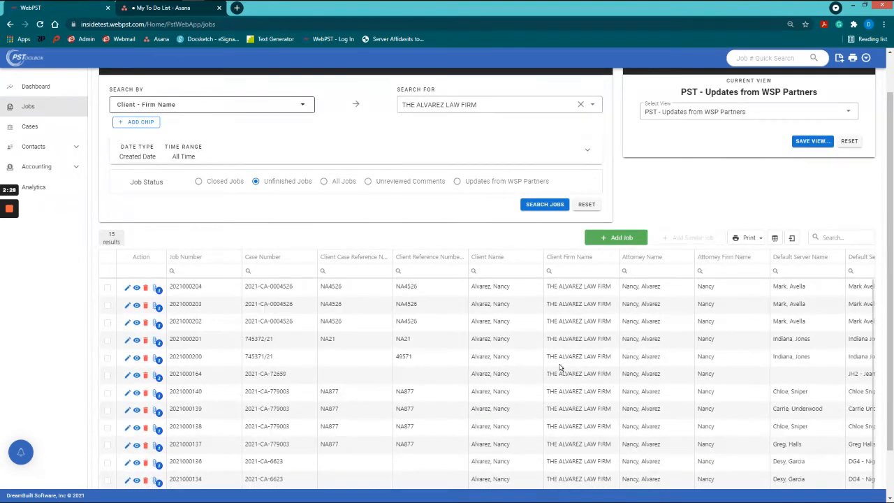
{"action": "scroll", "coordinate": [681, 201], "scroll_direction": "up", "scroll_amount": 2}
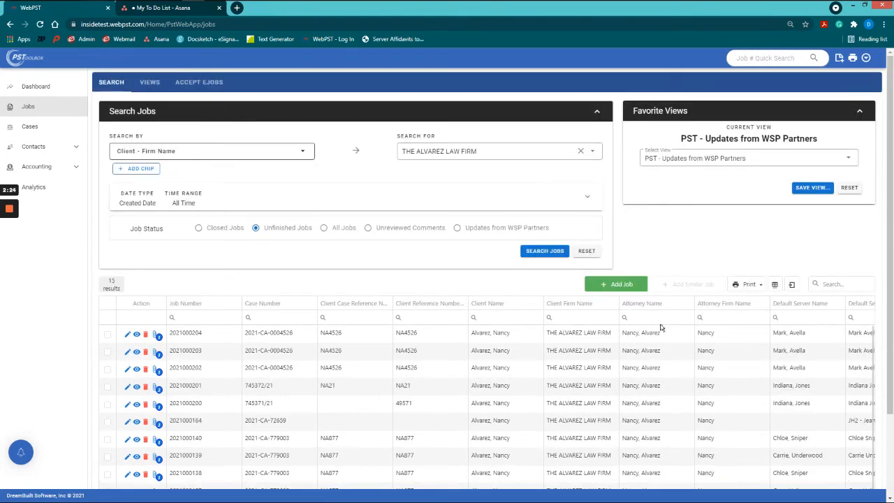
{"action": "scroll", "coordinate": [625, 335], "scroll_direction": "down", "scroll_amount": 1}
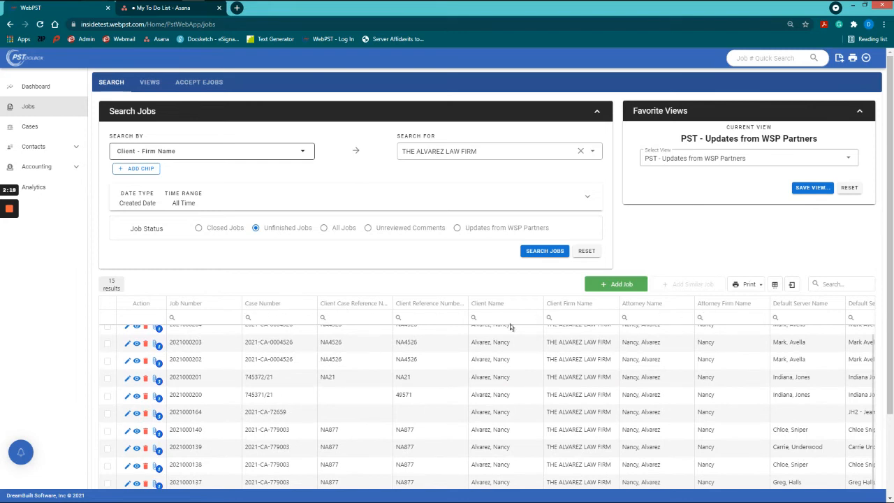
{"action": "left_click", "coordinate": [776, 285]}
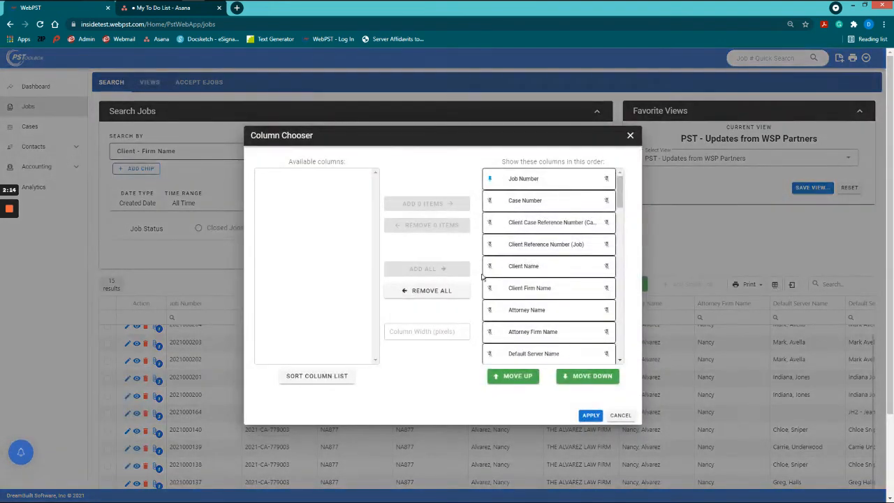
{"action": "scroll", "coordinate": [517, 259], "scroll_direction": "down", "scroll_amount": 6}
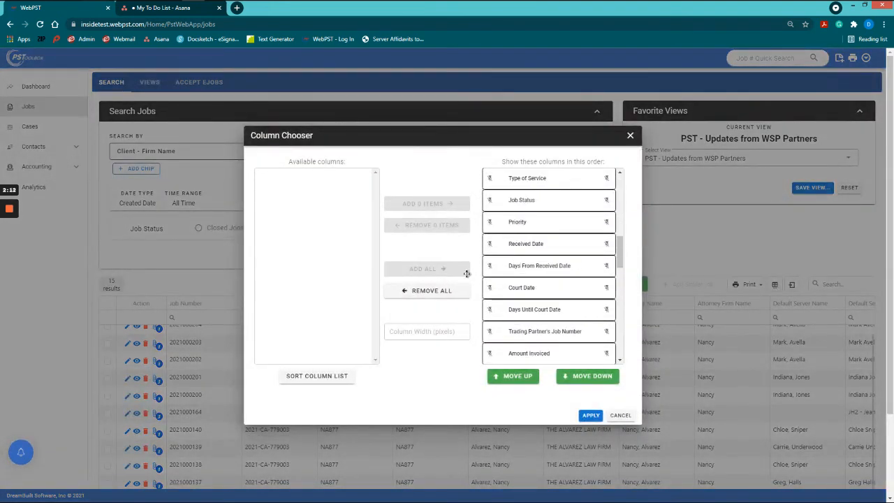
{"action": "scroll", "coordinate": [467, 274], "scroll_direction": "down", "scroll_amount": 2}
{"action": "left_click", "coordinate": [403, 293]}
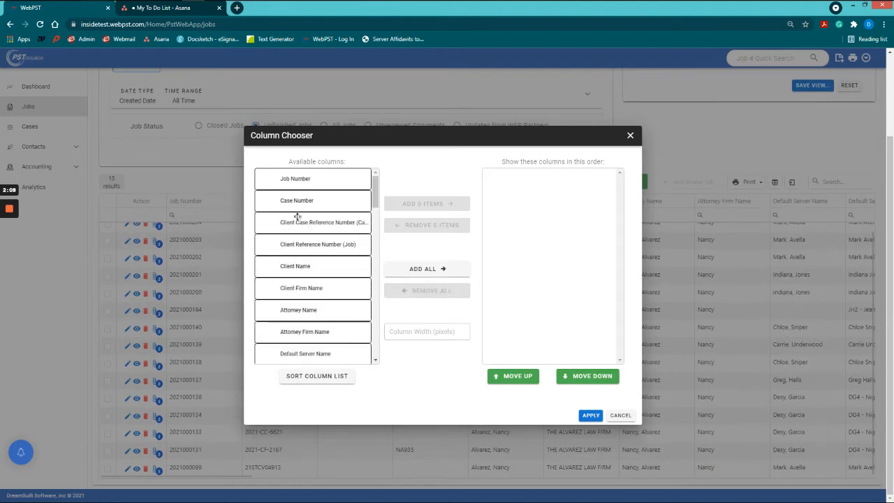
Add Job Number, Case Number, Plaintiff, Defendant, Party To Be Served Name and Type of Service, in that order, to the displayed columns
{"action": "left_click_drag", "start_coordinate": [297, 179], "coordinate": [551, 183]}
{"action": "left_click_drag", "start_coordinate": [328, 183], "coordinate": [544, 218]}
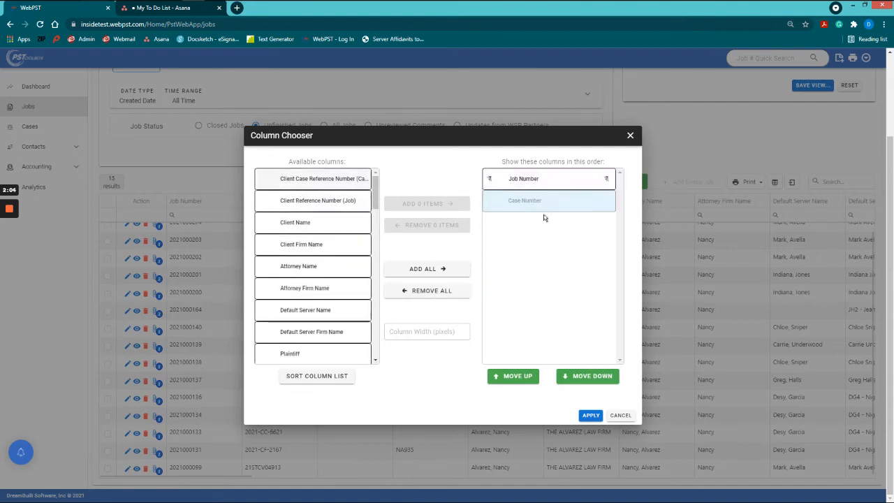
{"action": "left_click_drag", "start_coordinate": [377, 199], "coordinate": [378, 223]}
{"action": "left_click_drag", "start_coordinate": [323, 203], "coordinate": [555, 233]}
{"action": "left_click_drag", "start_coordinate": [349, 200], "coordinate": [577, 270]}
{"action": "left_click_drag", "start_coordinate": [310, 199], "coordinate": [565, 280]}
{"action": "left_click_drag", "start_coordinate": [293, 313], "coordinate": [563, 308]}
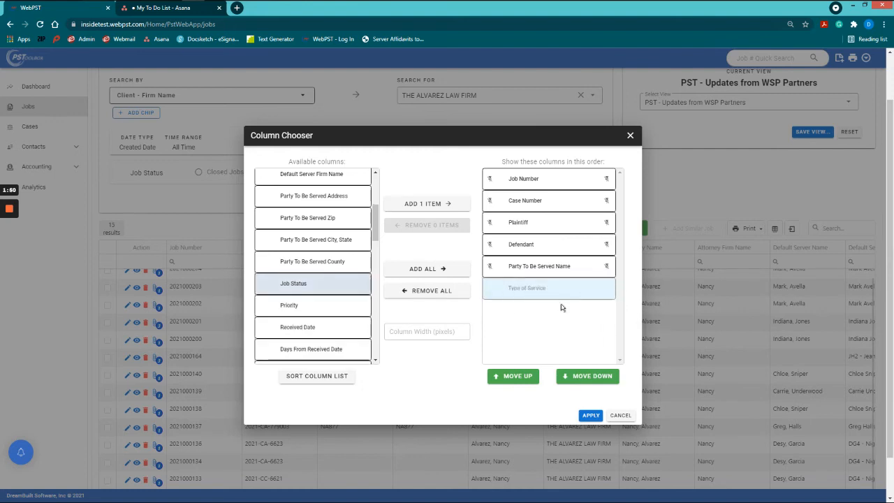
Add Amount Invoiced and Amount Due after Type of Service in the displayed columns
{"action": "scroll", "coordinate": [279, 280], "scroll_direction": "down", "scroll_amount": 2}
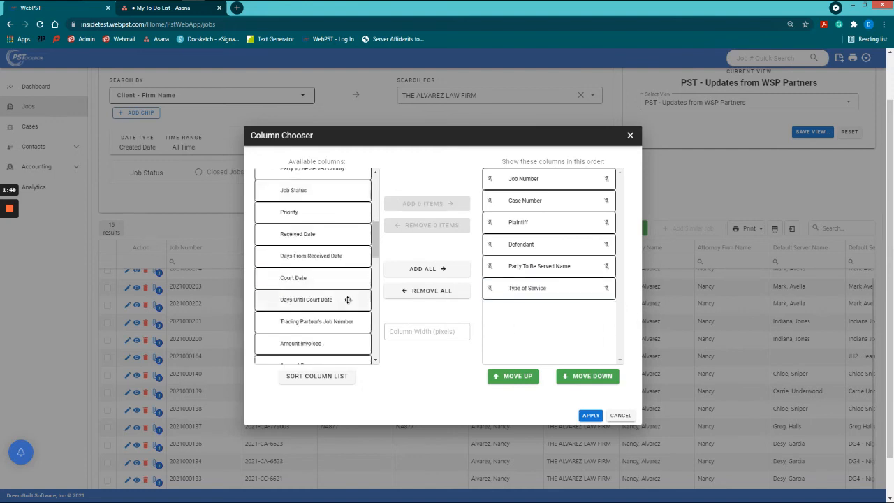
{"action": "scroll", "coordinate": [350, 299], "scroll_direction": "down", "scroll_amount": 1}
{"action": "left_click_drag", "start_coordinate": [320, 302], "coordinate": [543, 322]}
{"action": "left_click_drag", "start_coordinate": [294, 297], "coordinate": [516, 334]}
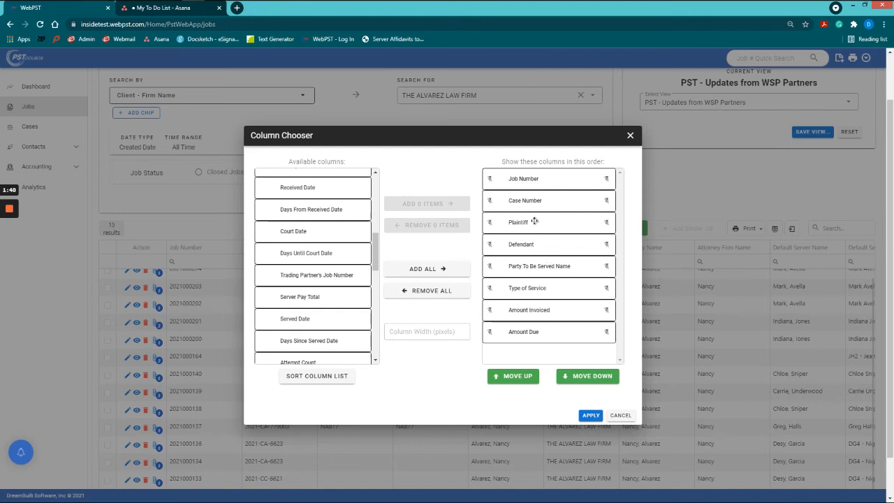
Move Party To Be Served Name between Amount Invoiced and Amount Due, and apply the column layout with Job Number and Case Number fixed left
{"action": "left_click_drag", "start_coordinate": [536, 224], "coordinate": [548, 309]}
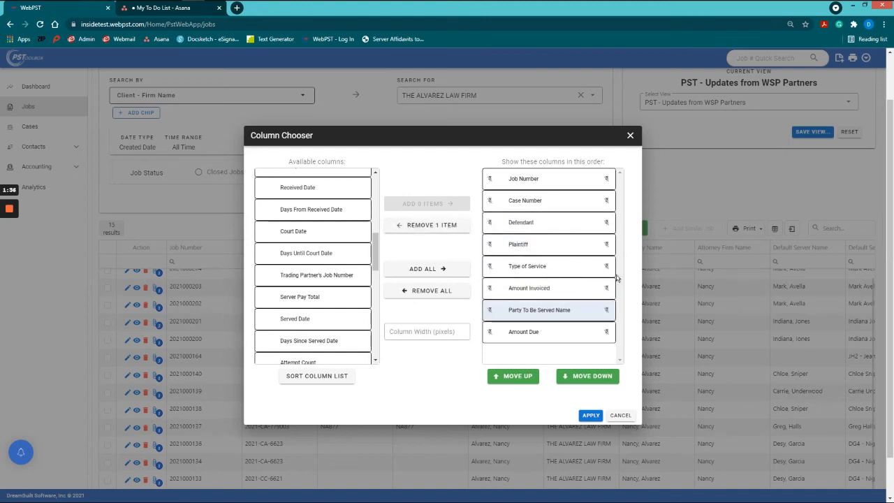
{"action": "left_click_drag", "start_coordinate": [553, 245], "coordinate": [580, 234]}
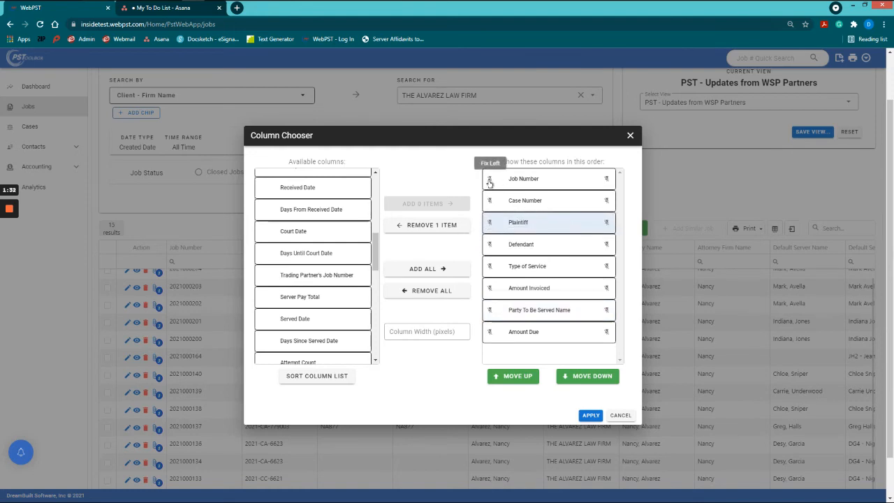
{"action": "left_click", "coordinate": [489, 178]}
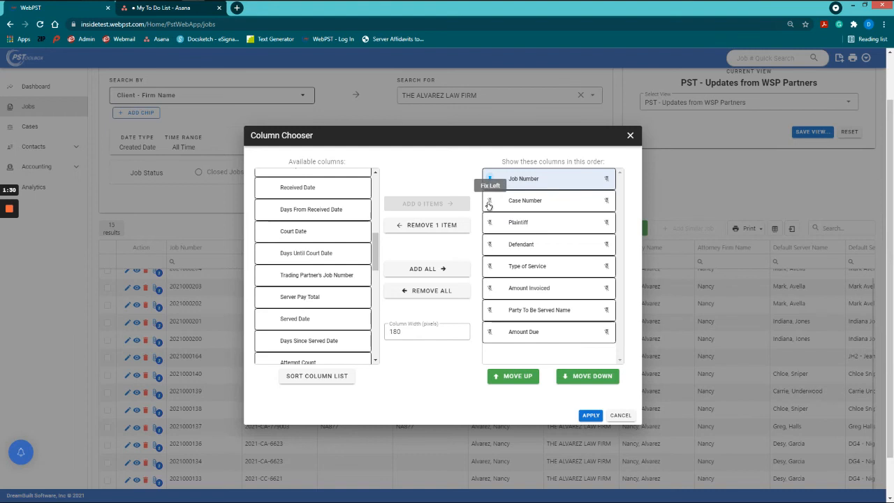
{"action": "left_click", "coordinate": [489, 201]}
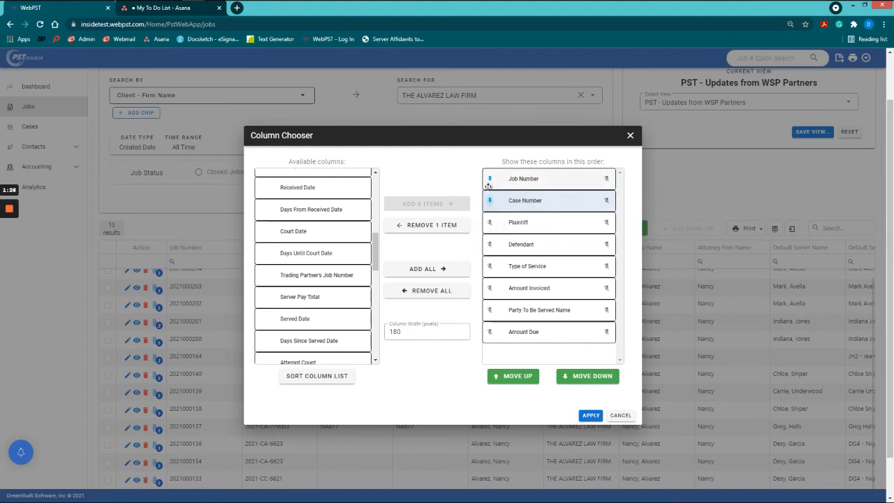
{"action": "left_click", "coordinate": [587, 416]}
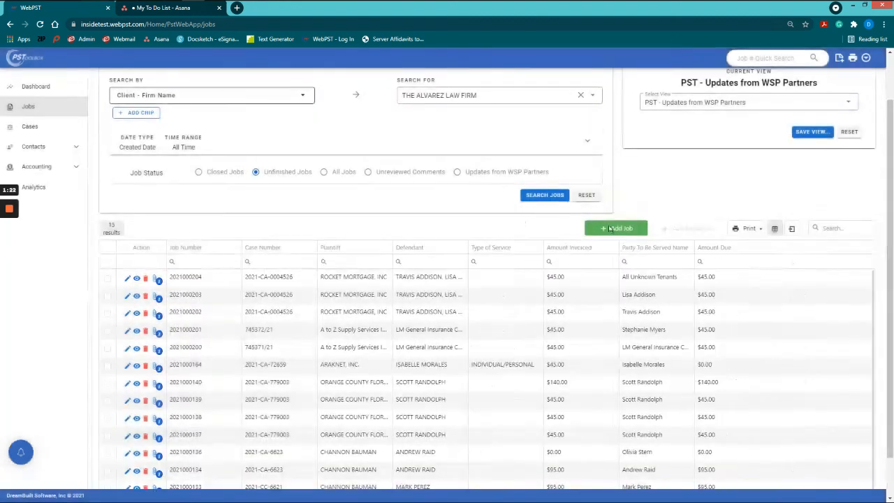
{"action": "scroll", "coordinate": [373, 311], "scroll_direction": "down", "scroll_amount": 1}
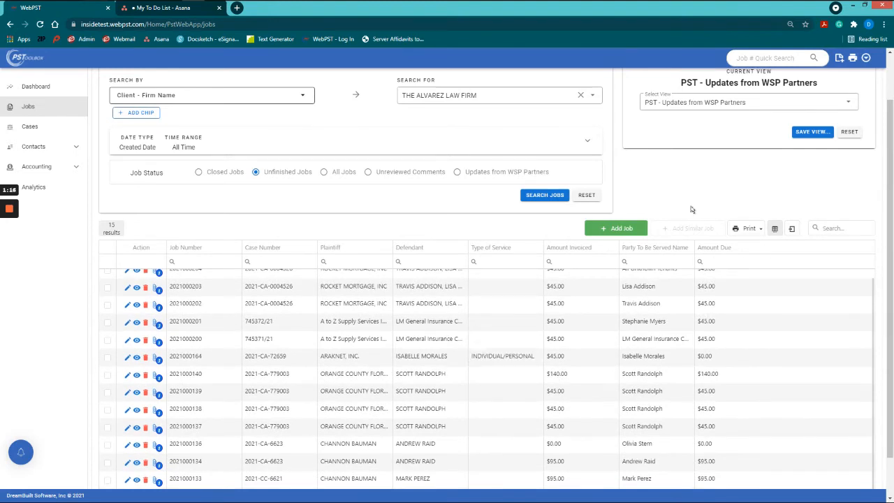
Save the current setup as a new view named "DG - Open jobs for The Alvarez Law Firm", including column widths and search filters
{"action": "left_click", "coordinate": [803, 133]}
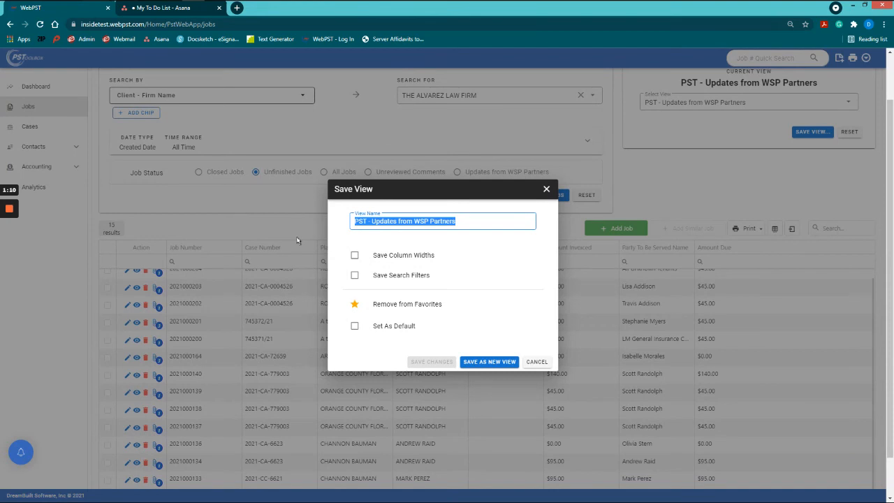
{"action": "type", "text": "DG"}
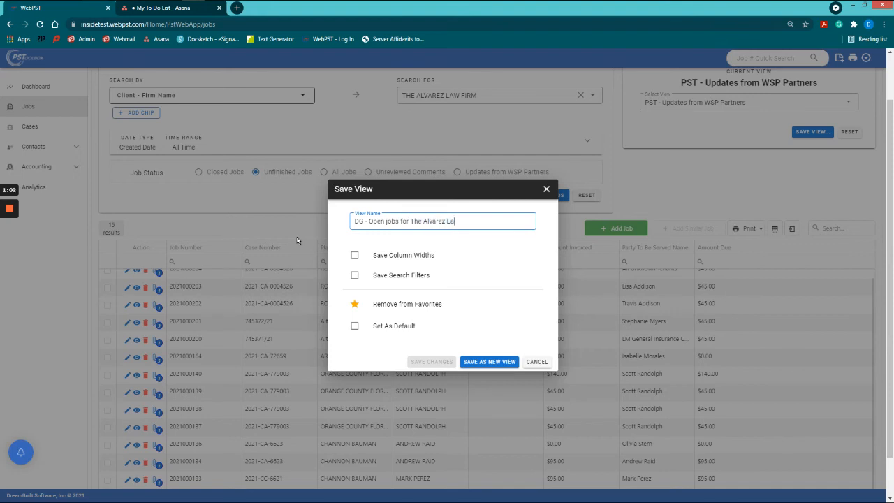
{"action": "type", "text": "- Open jobs for The Alvarez Law Firm"}
{"action": "left_click", "coordinate": [355, 256]}
{"action": "left_click", "coordinate": [354, 275]}
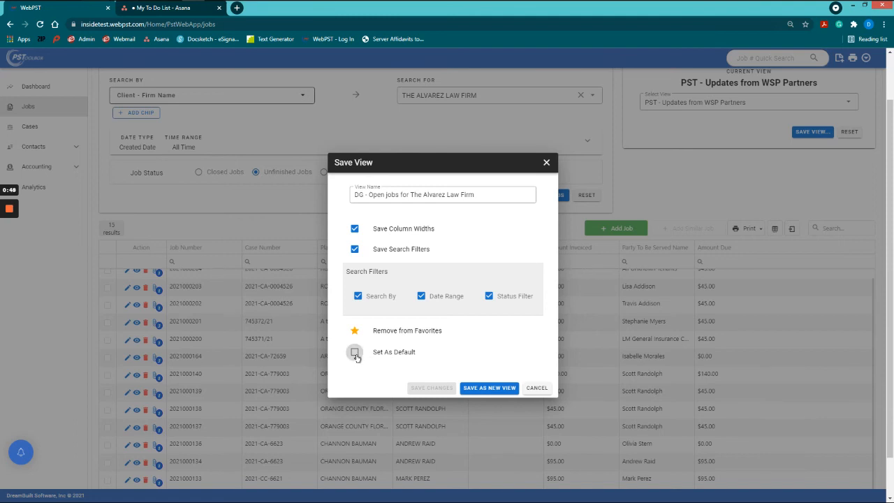
{"action": "left_click", "coordinate": [475, 388]}
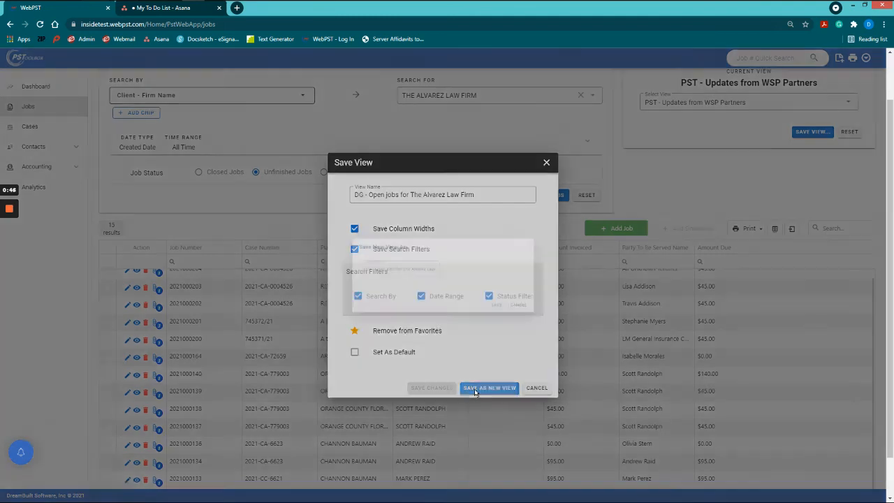
{"action": "left_click", "coordinate": [523, 321]}
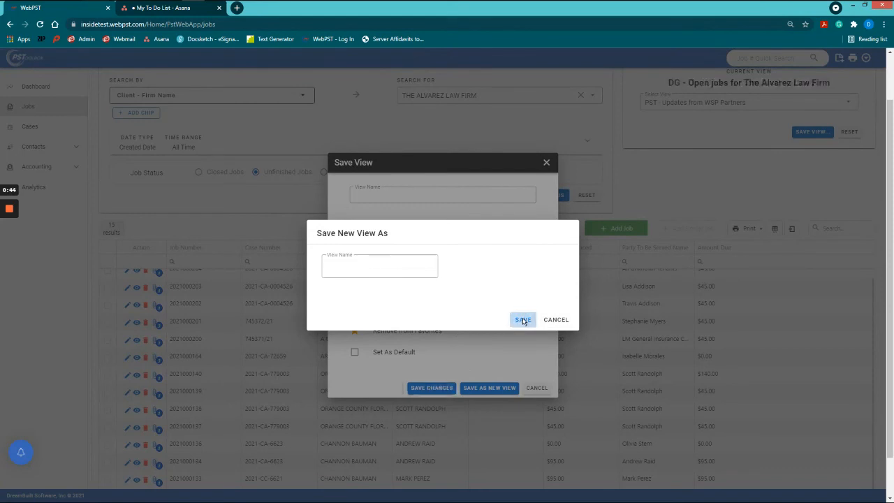
In the saved views list, remove all five PST Supplied views from the favorites
{"action": "scroll", "coordinate": [461, 321], "scroll_direction": "up", "scroll_amount": 3}
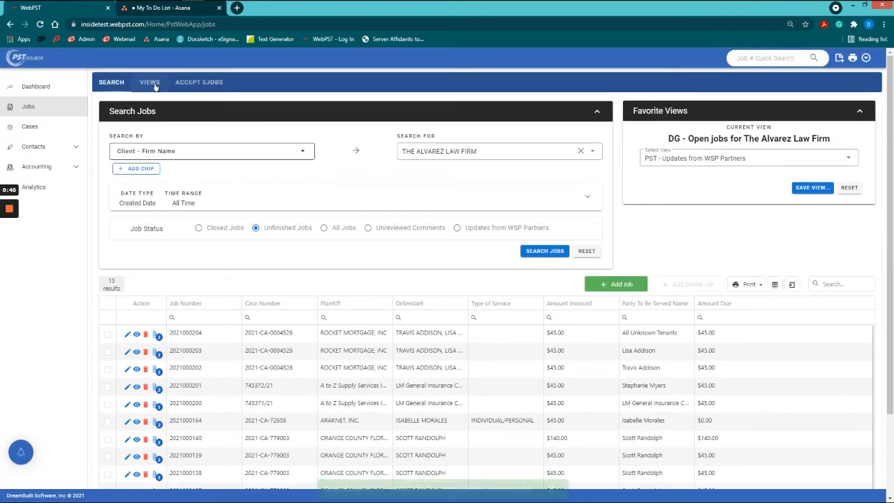
{"action": "left_click", "coordinate": [149, 82]}
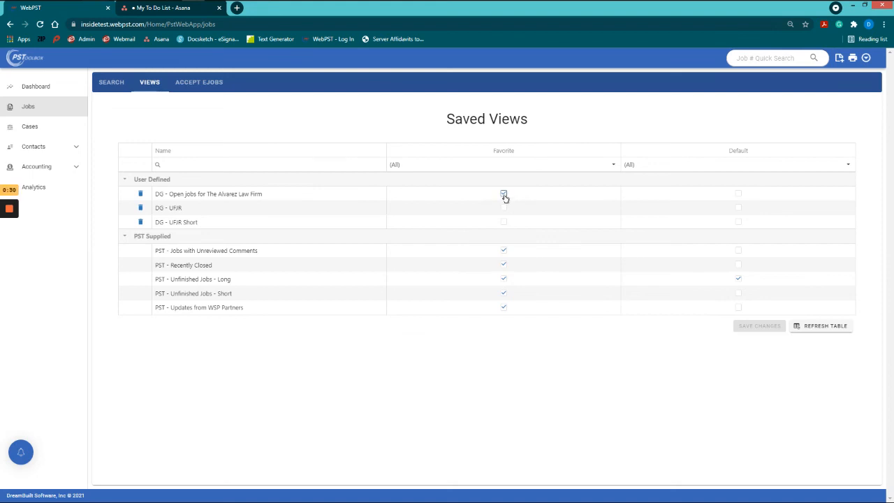
{"action": "left_click", "coordinate": [502, 251]}
{"action": "left_click", "coordinate": [503, 265]}
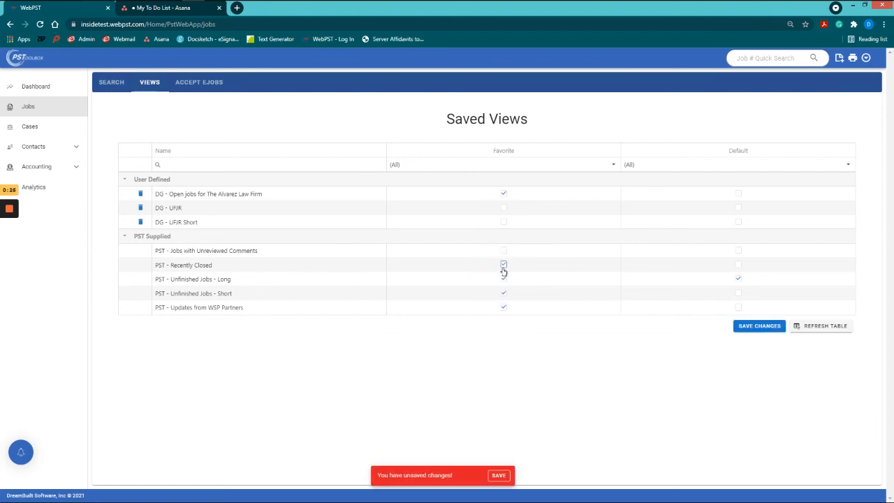
{"action": "left_click", "coordinate": [504, 279]}
{"action": "left_click", "coordinate": [503, 293]}
{"action": "left_click", "coordinate": [503, 307]}
Make "DG - Open jobs for The Alvarez Law Firm" the default view in place of "PST - Unfinished Jobs - Long" and save the changes
{"action": "left_click", "coordinate": [735, 281]}
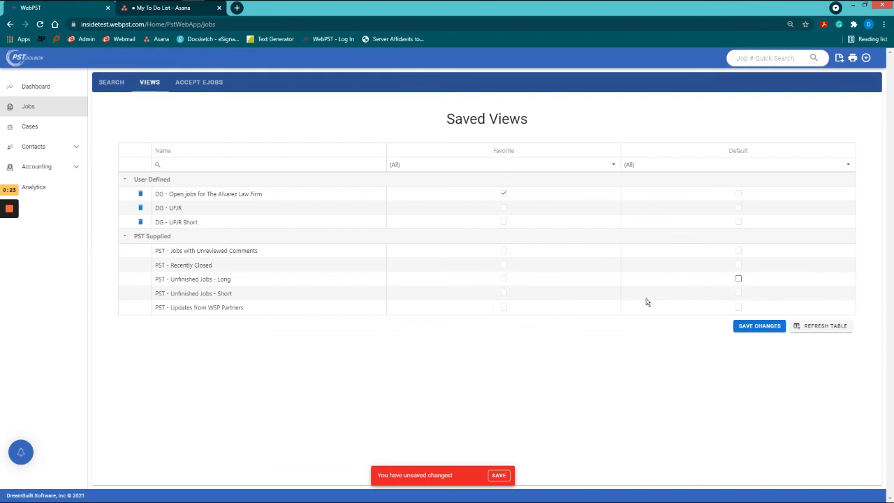
{"action": "left_click", "coordinate": [738, 195]}
{"action": "left_click", "coordinate": [764, 327]}
Return to the job search and check which views the favorite views selection offers
{"action": "left_click", "coordinate": [112, 83]}
{"action": "left_click", "coordinate": [758, 162]}
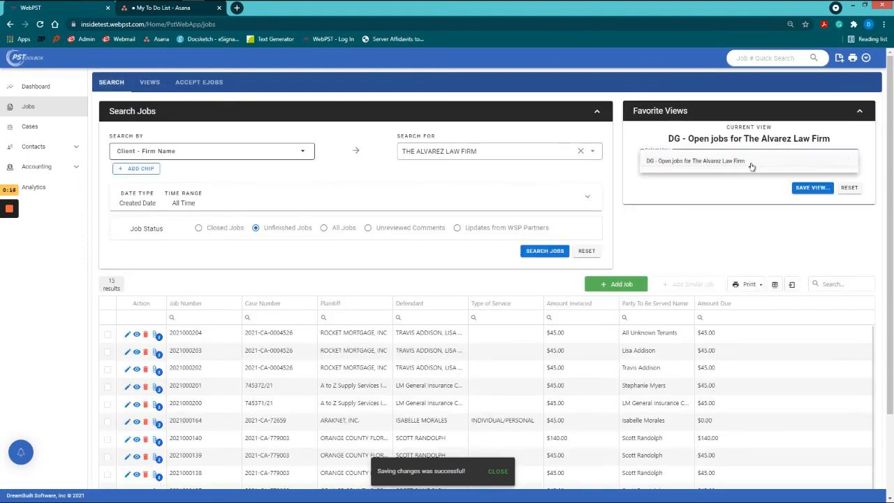
{"action": "left_click", "coordinate": [737, 235]}
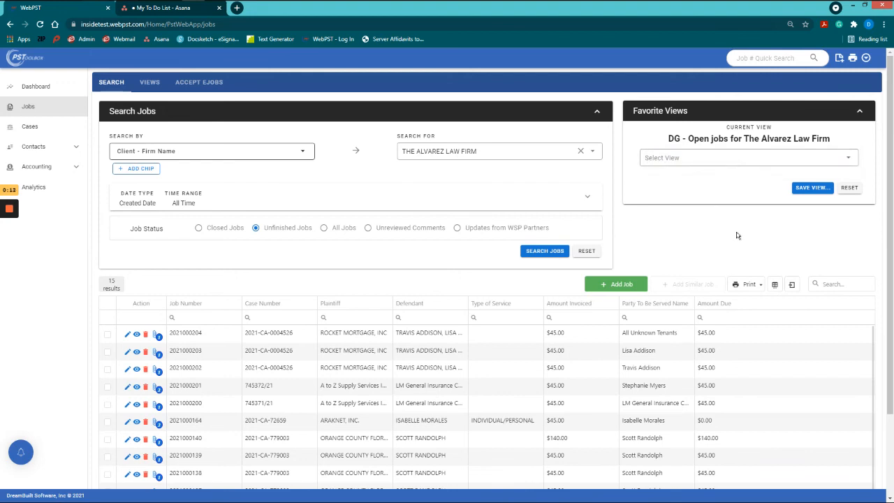